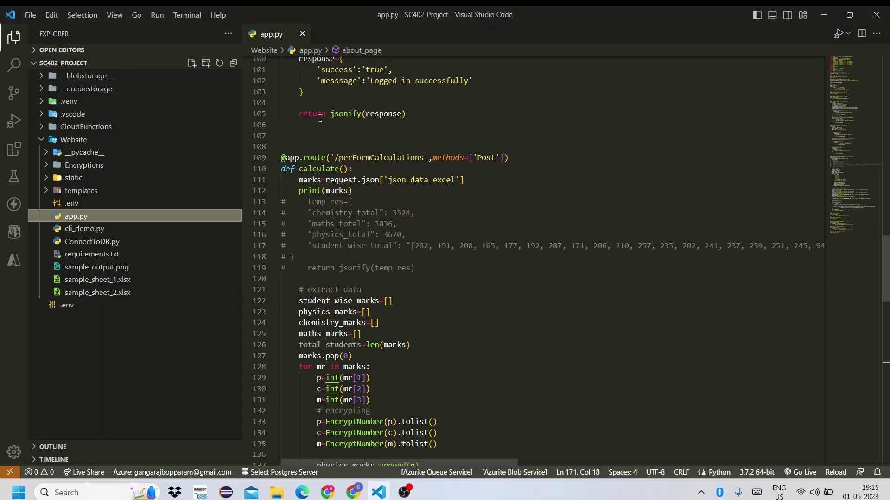
Open cli_demo.py next to app.py and hide the Explorer sidebar
left_click(302, 33)
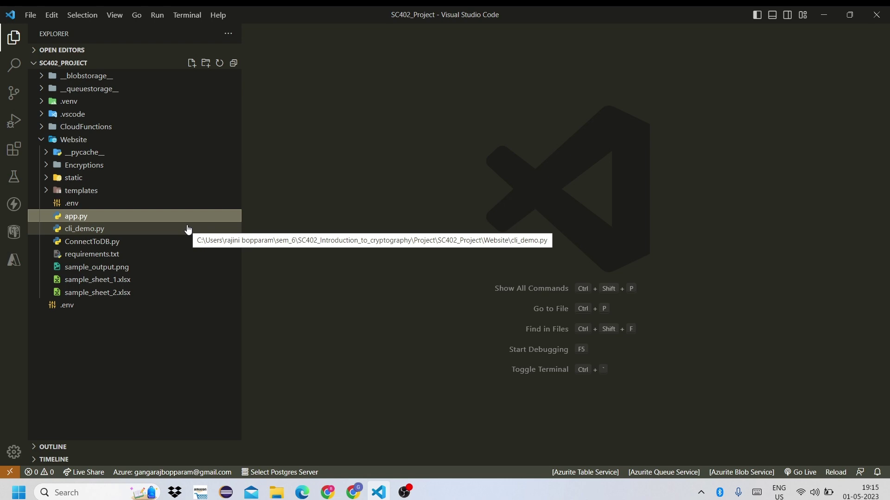
left_click(159, 216)
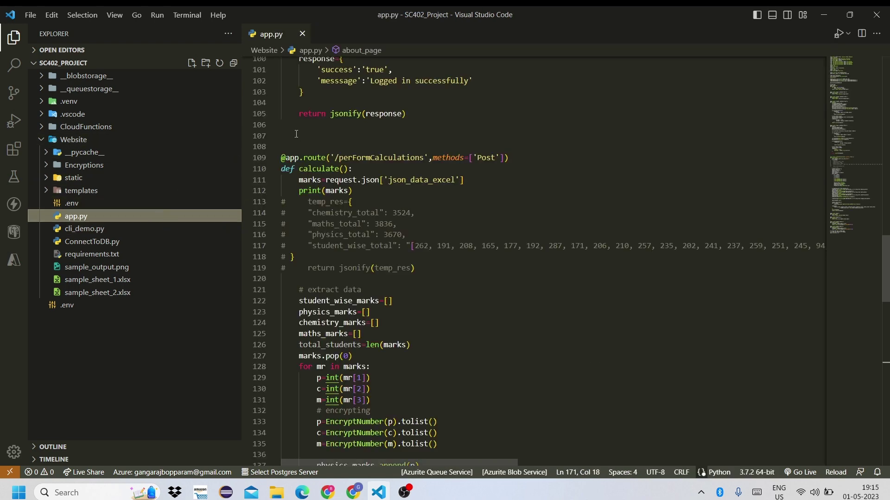
left_click(157, 229)
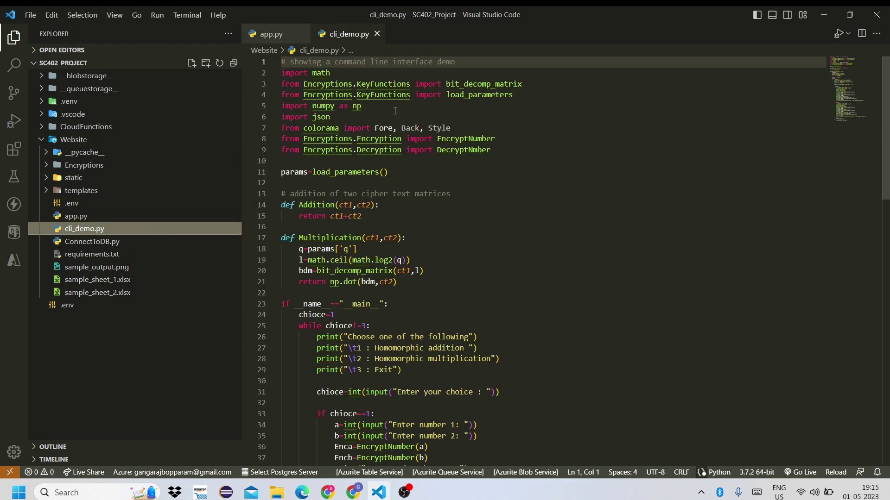
left_click(14, 37)
Look over cli_demo.py's code and run it in the terminal with Code Runner (Ctrl+Alt+N)
left_click(251, 163)
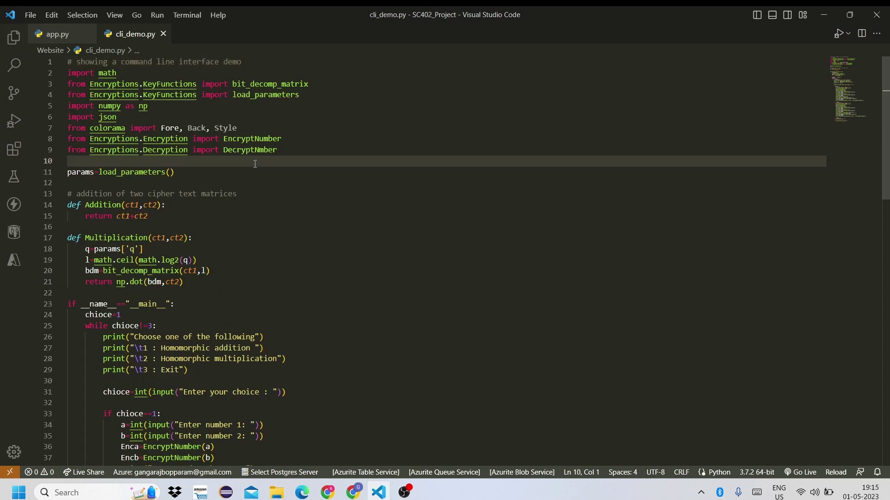
scroll(305, 250, "down", 5)
scroll(342, 329, "down", 5)
scroll(339, 324, "up", 10)
left_click(337, 270)
scroll(339, 279, "down", 2)
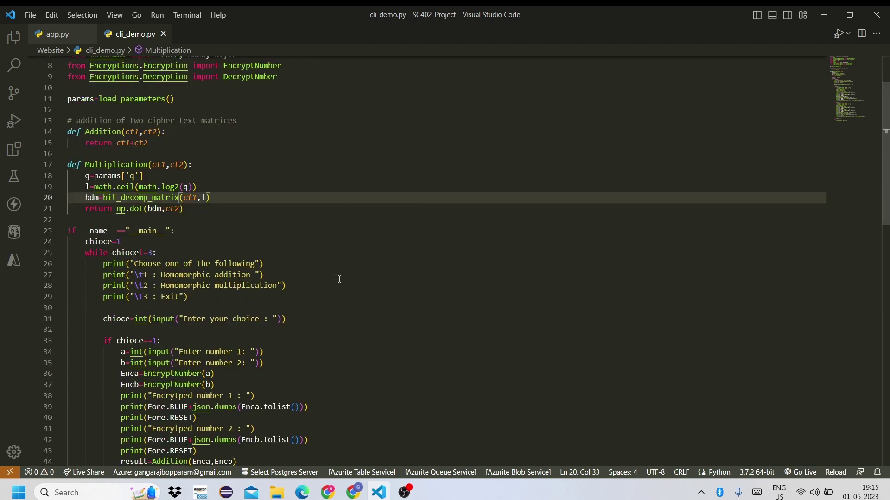
key("ctrl+alt+n")
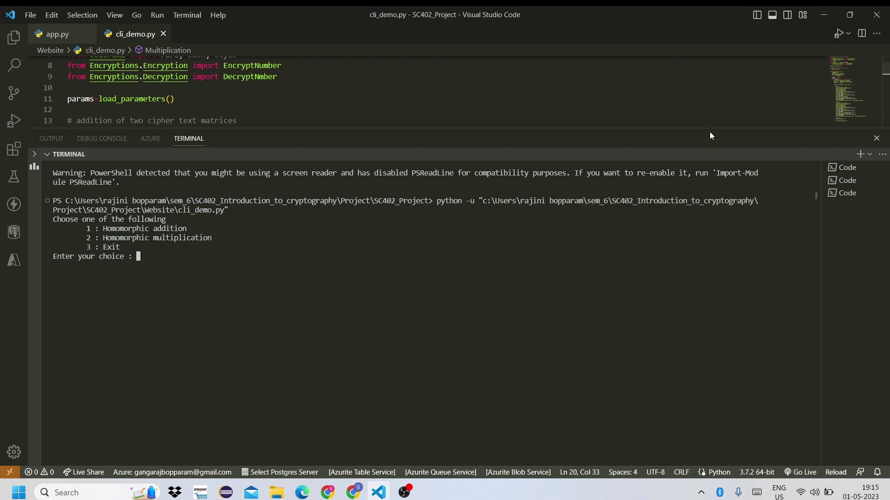
Enlarge the terminal and choose homomorphic addition (1) of 345 and 678
left_click_drag(709, 128, 710, 64)
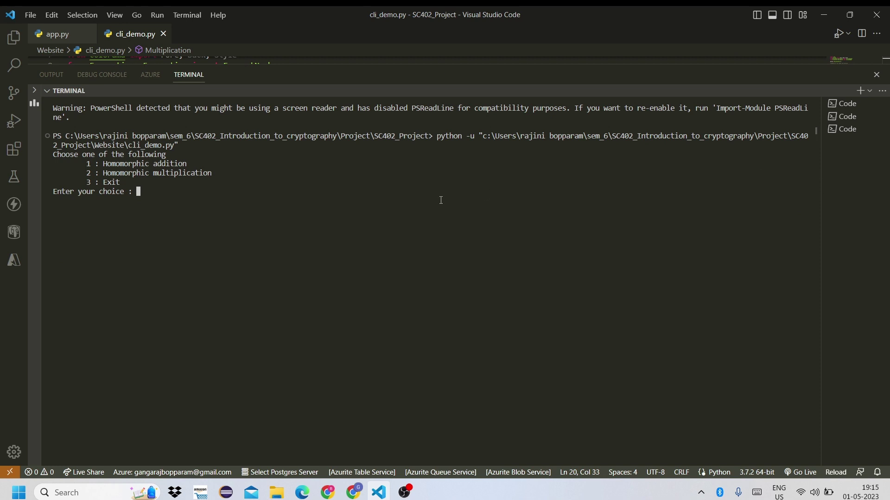
type("1")
key("Return")
type("345")
key("Return")
type("678")
key("Return")
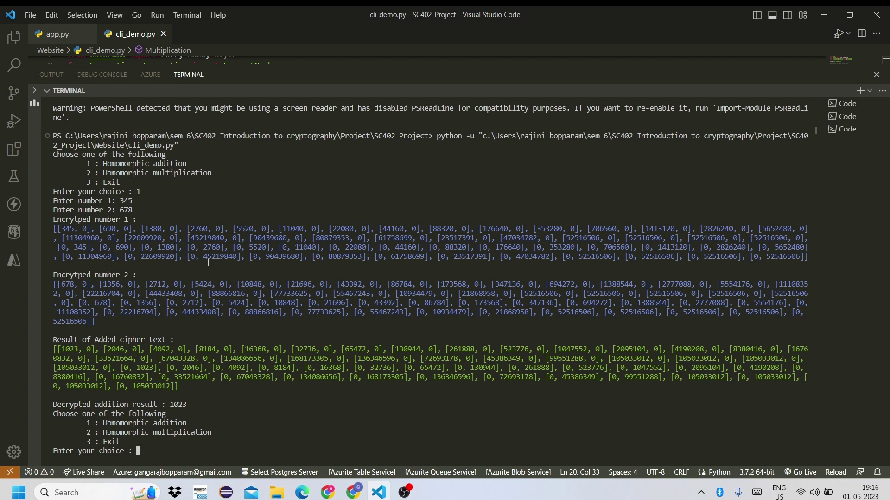
Highlight the encrypted numbers, the added ciphertext list and the decrypted result 1023
triple_click(124, 325)
left_click_drag(53, 229, 116, 260)
left_click_drag(184, 383, 48, 347)
left_click(120, 364)
left_click_drag(177, 386, 55, 350)
left_click(146, 387)
double_click(182, 405)
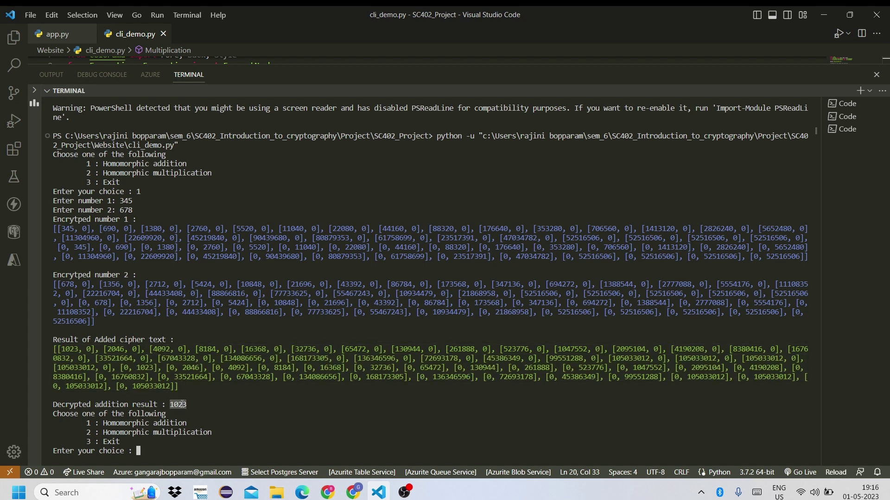
Multiply 567 by 342 homomorphically (choice 2) and highlight the decrypted result 193914
left_click(190, 446)
type("2")
key("Return")
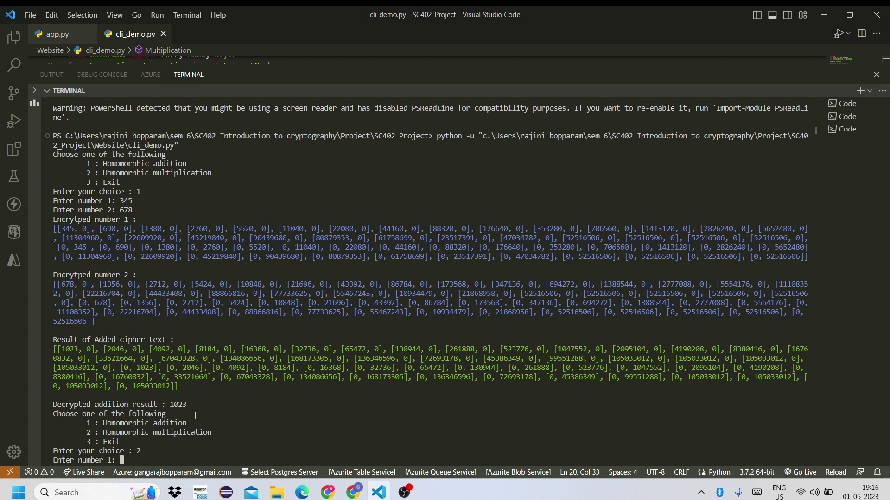
type("567")
key("Return")
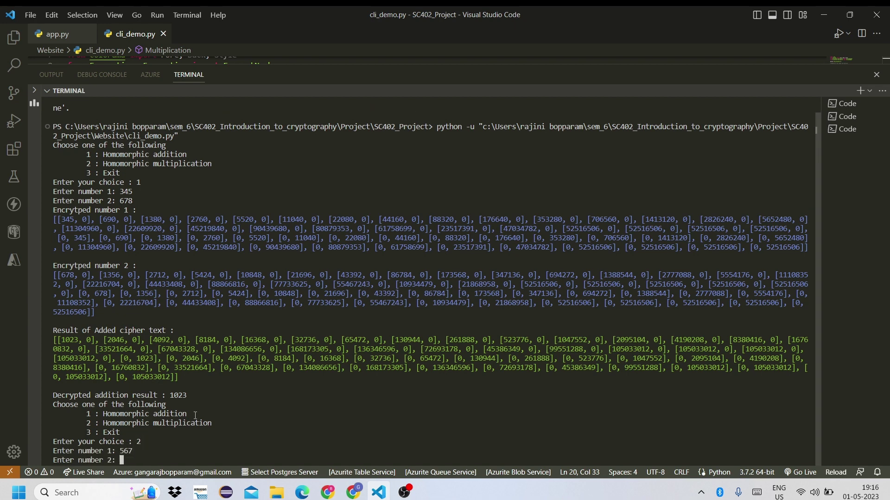
type("342")
key("Return")
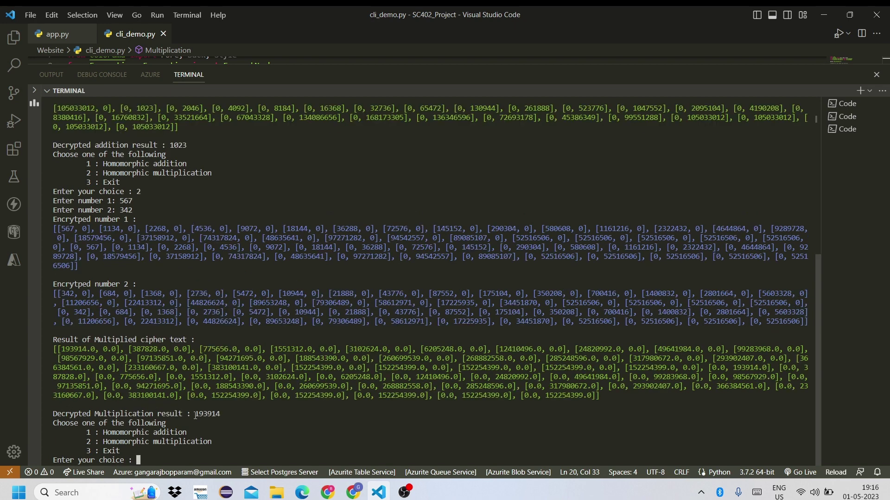
scroll(271, 289, "up", 4)
scroll(233, 282, "down", 4)
double_click(207, 414)
left_click(211, 454)
Quit the demo with choice 3 and close the terminal by entering exit twice
type("3")
key("Return")
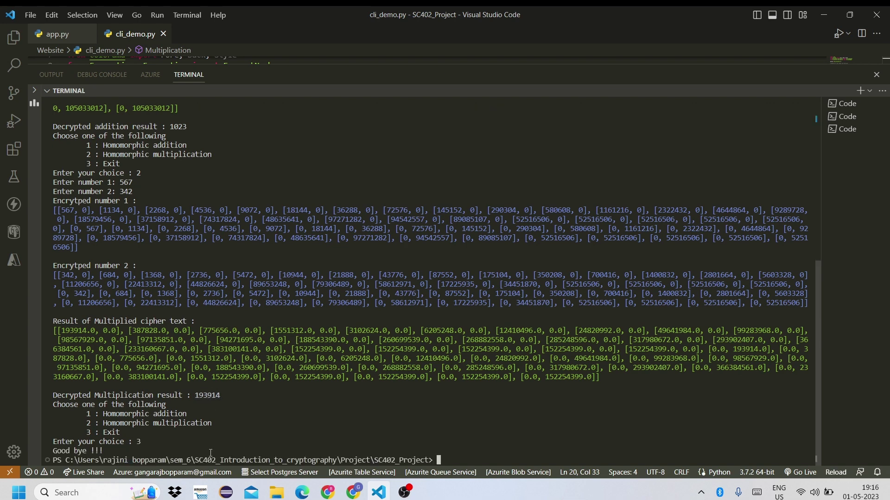
type("exit")
key("Return")
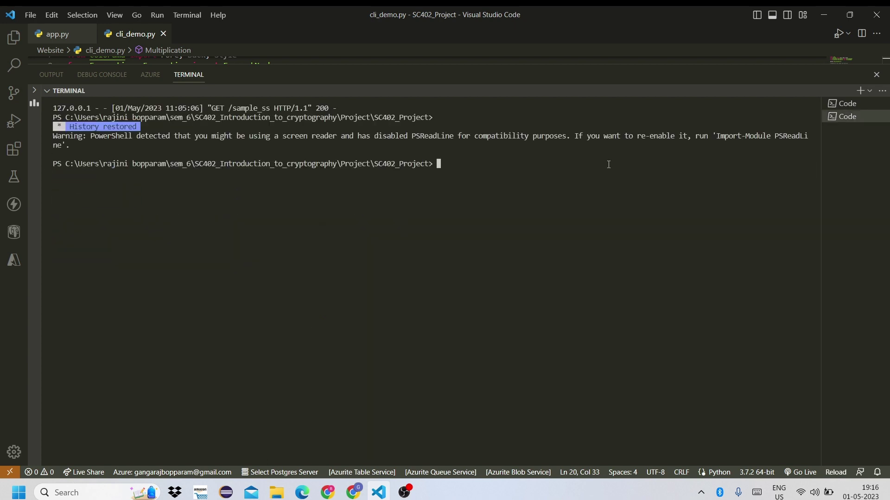
type("exit")
key("Return")
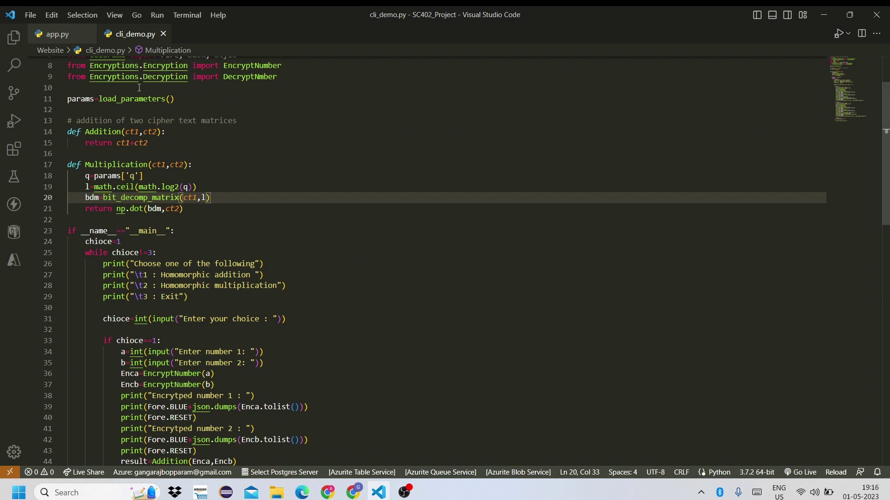
Close cli_demo.py and run app.py to start the Flask server
left_click(56, 34)
left_click(163, 34)
left_click(194, 127)
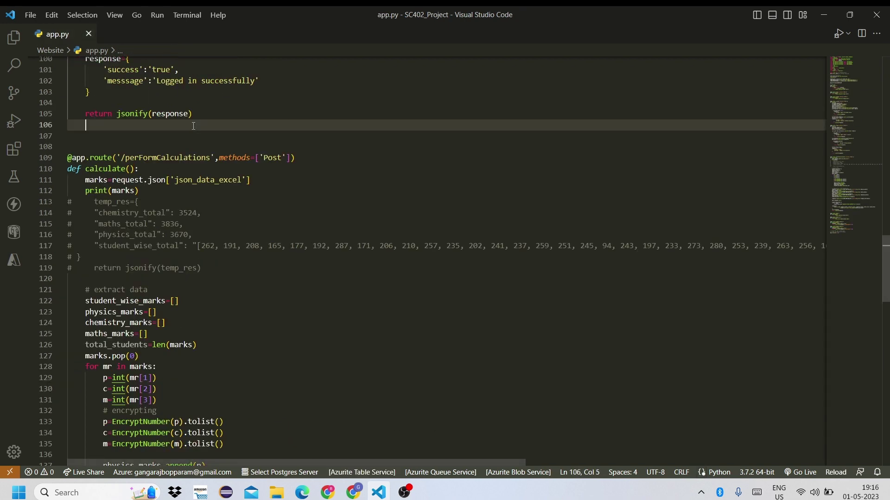
key("ctrl+alt+n")
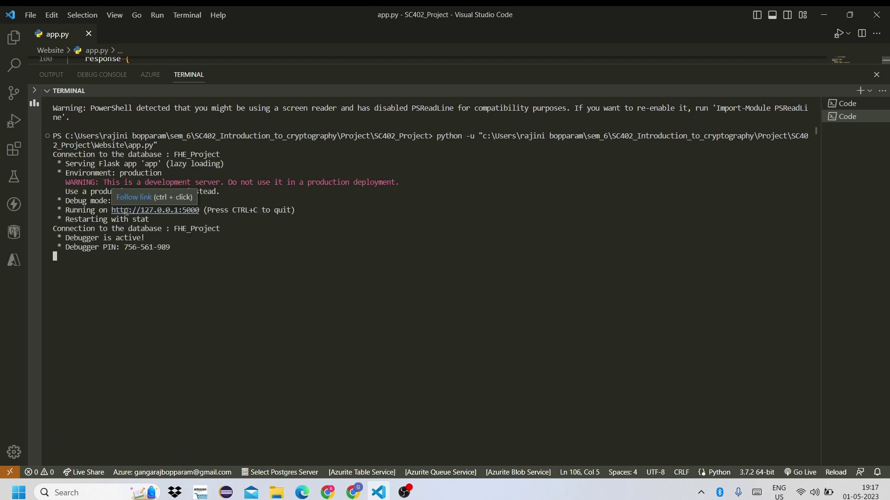
left_click_drag(111, 211, 198, 211)
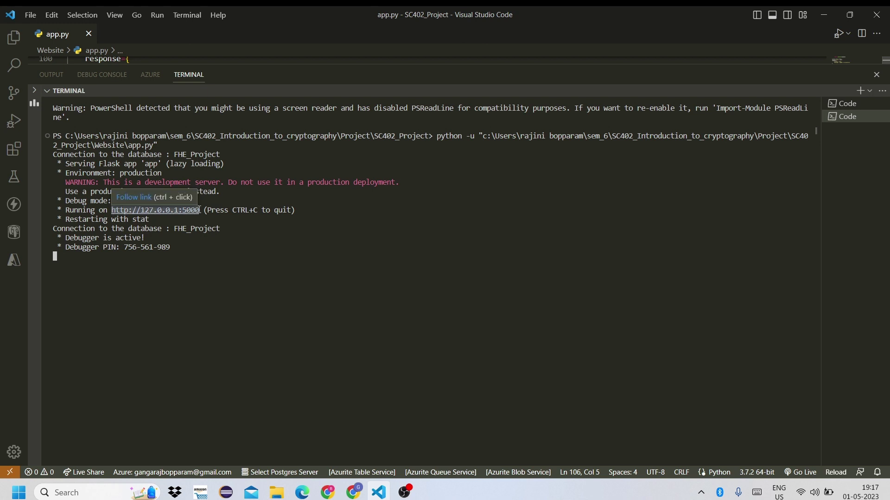
key("ctrl+c")
left_click(352, 493)
key("ctrl+shift+n")
key("ctrl+v")
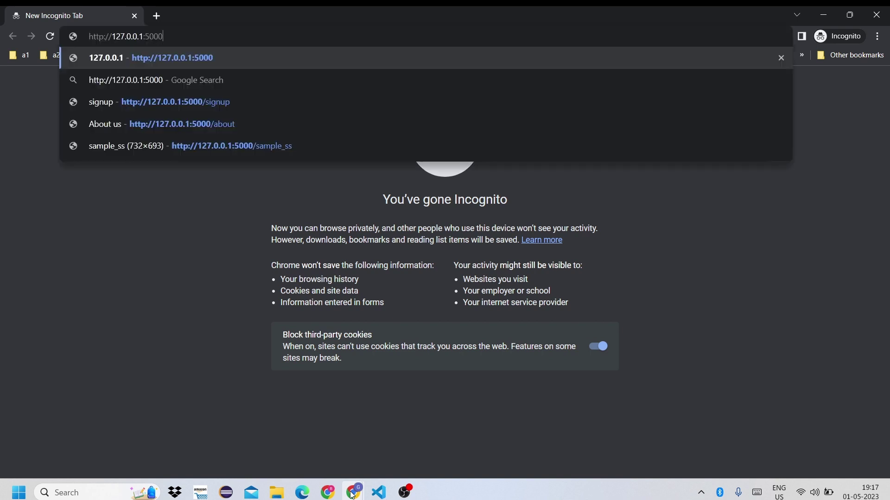
key("Return")
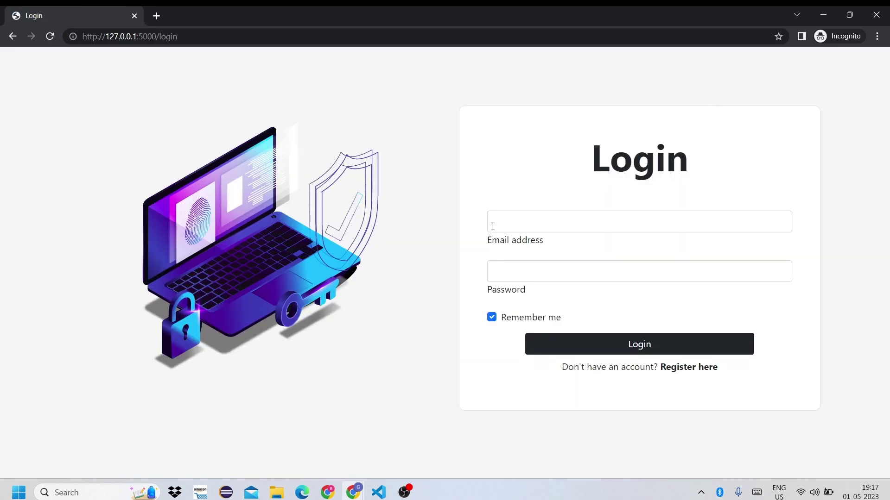
left_click(540, 224)
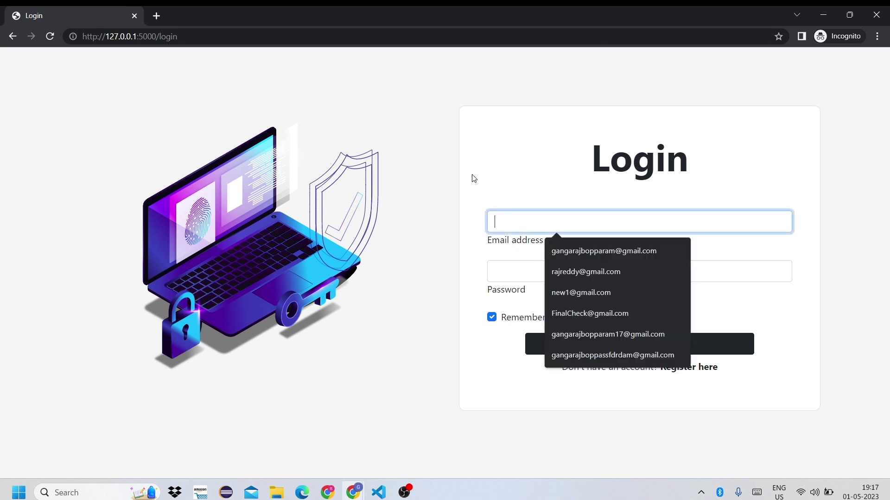
left_click(492, 319)
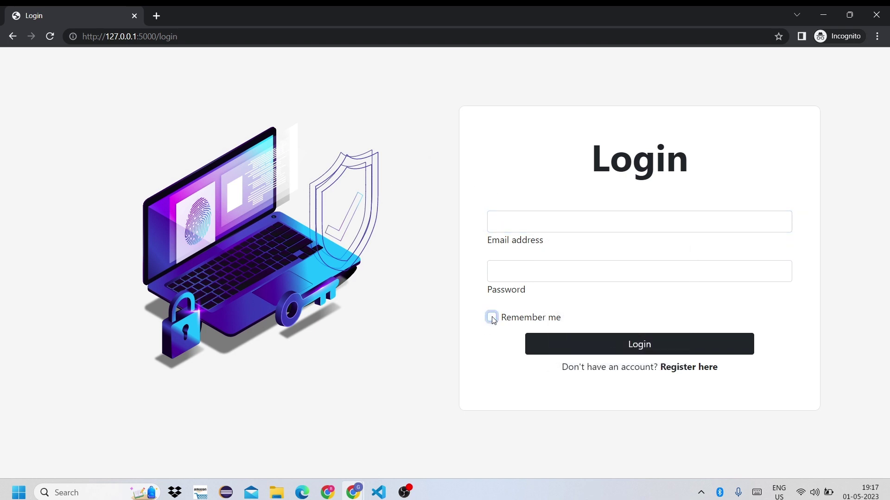
left_click(688, 370)
Fill the signup form with first and last name, email and matching passwords, and submit it
left_click(586, 173)
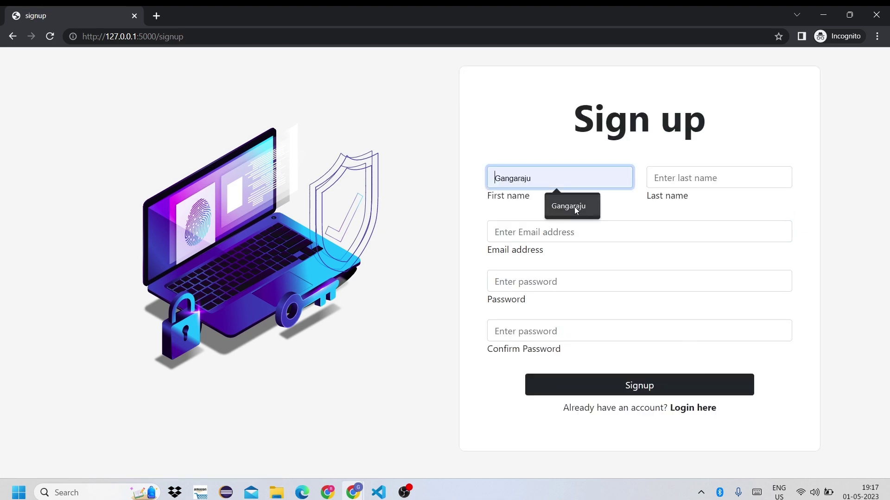
left_click(572, 204)
left_click(656, 178)
left_click(706, 208)
left_click(649, 238)
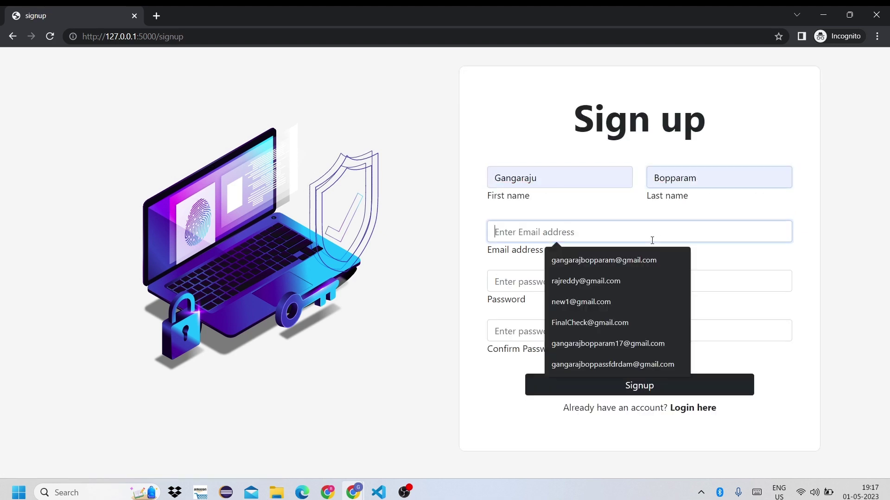
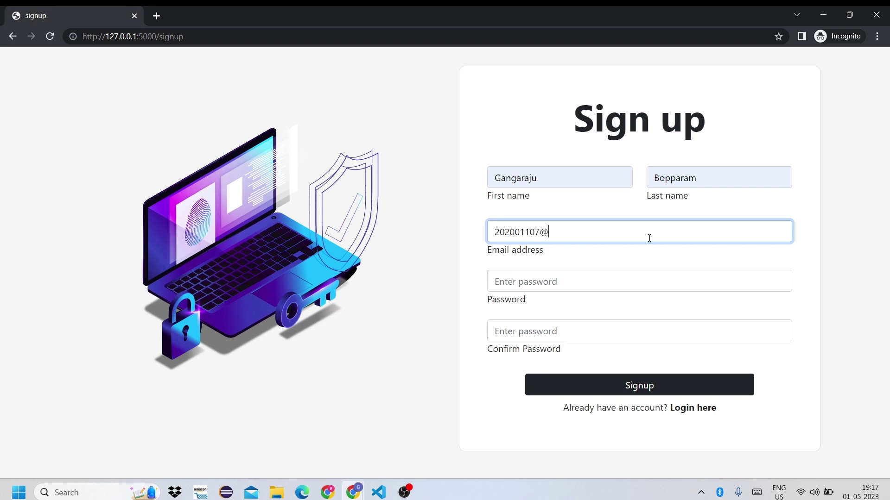
key("Tab")
type("abcdef")
key("Tab")
type("abcdef")
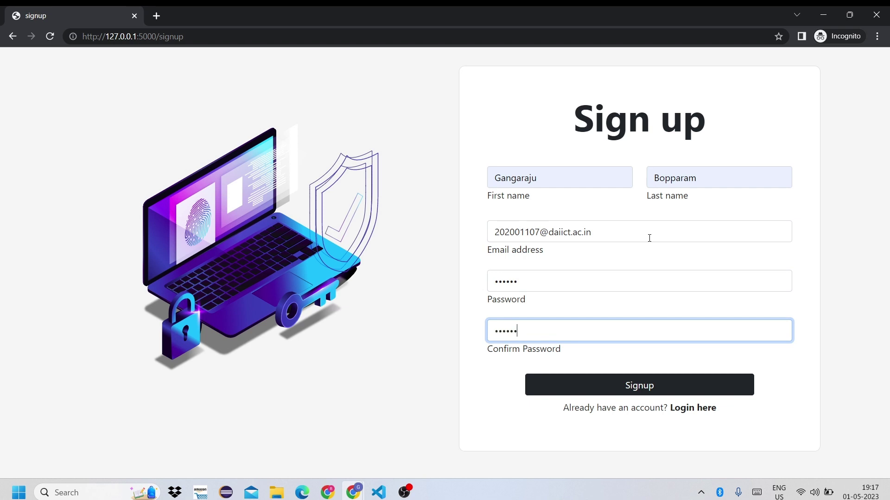
left_click(664, 385)
key("Caps_Lock")
key("Caps_Lock")
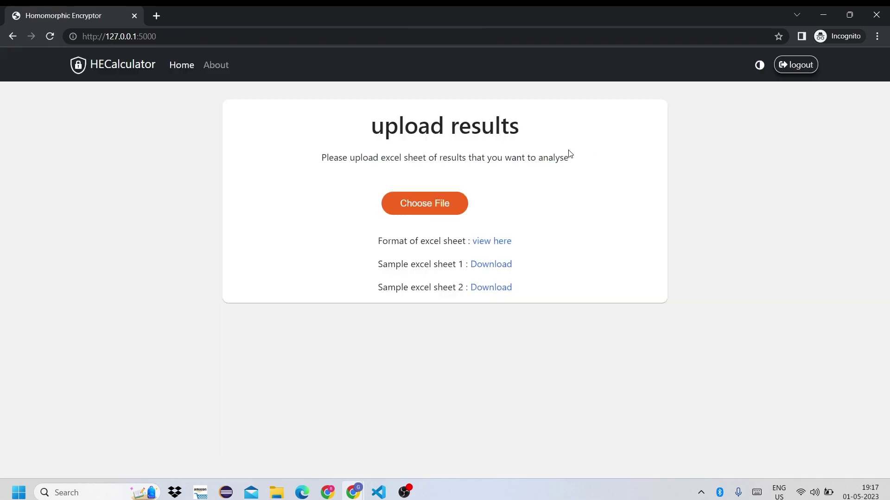
Log out, then log back in with the registered email address and password
left_click(804, 66)
left_click(659, 220)
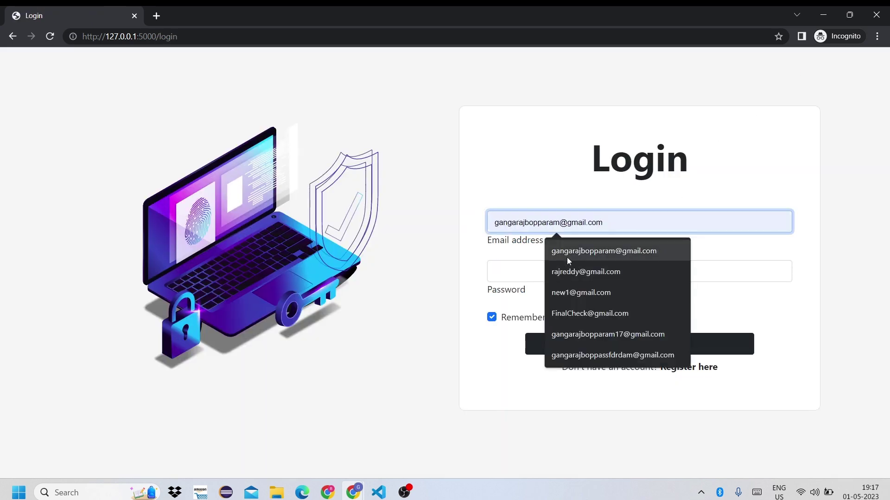
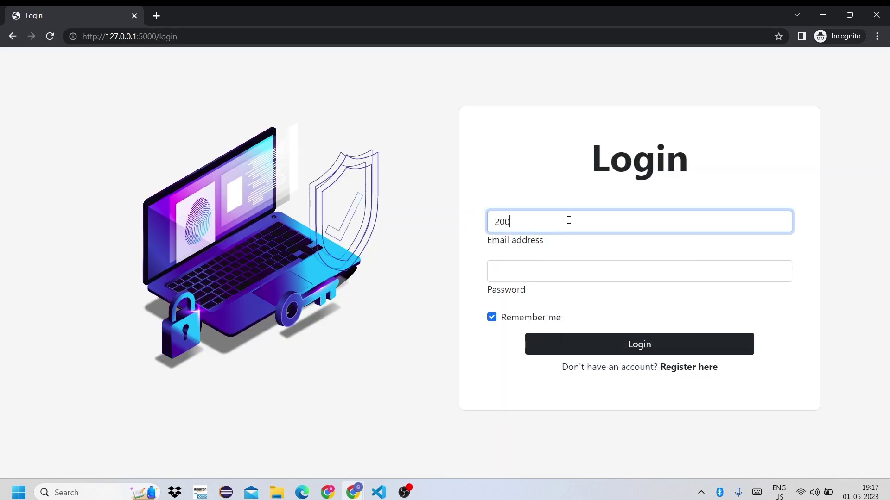
key("Tab")
type("********")
key("ctrl+a")
type("*")
left_click(609, 343)
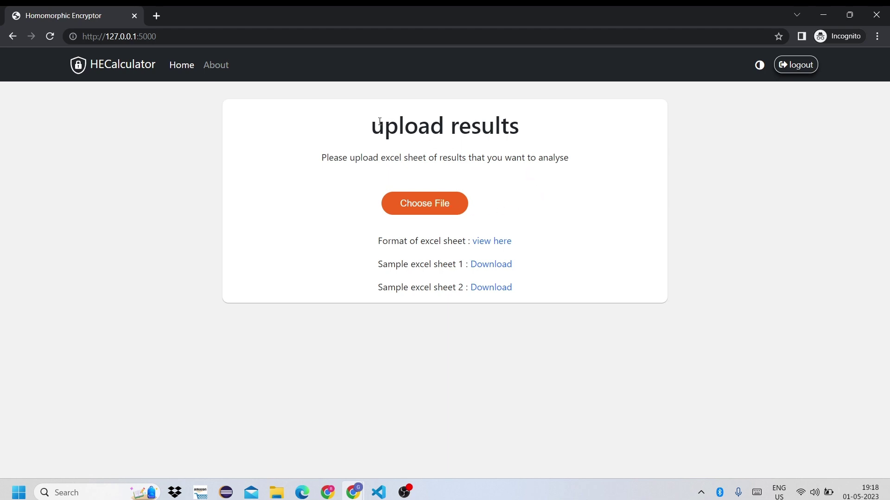
View the required excel sheet format page, then close that tab
left_click_drag(373, 124, 496, 157)
left_click(541, 158)
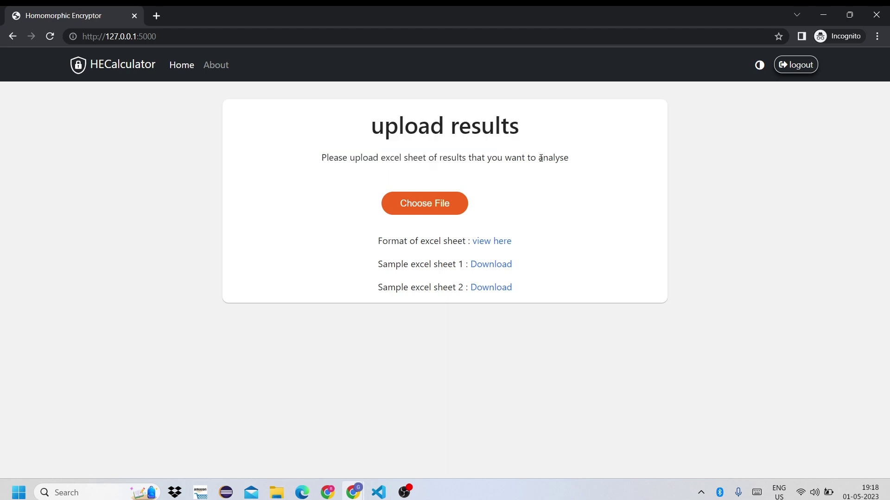
left_click(498, 241)
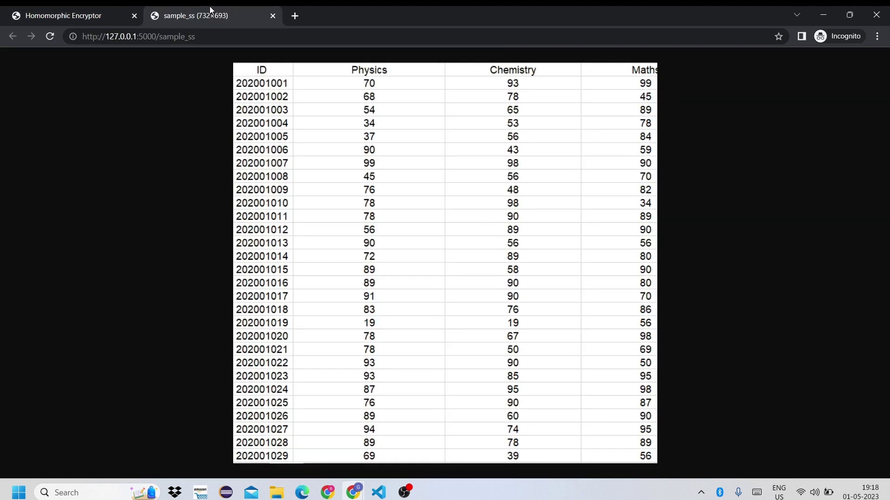
key("ctrl+w")
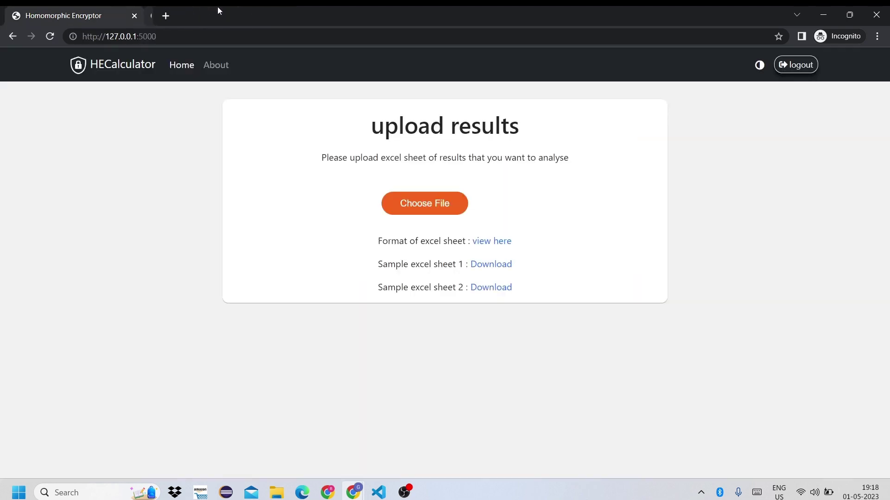
left_click(160, 18)
left_click(124, 9)
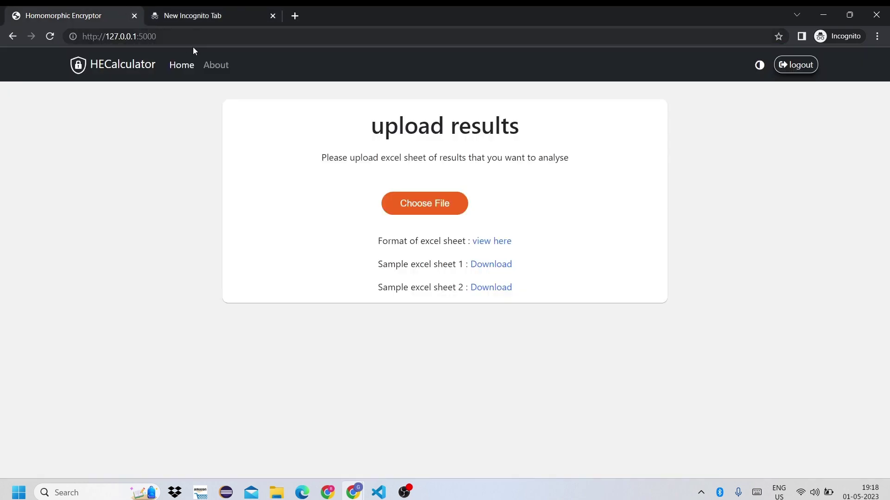
left_click(273, 16)
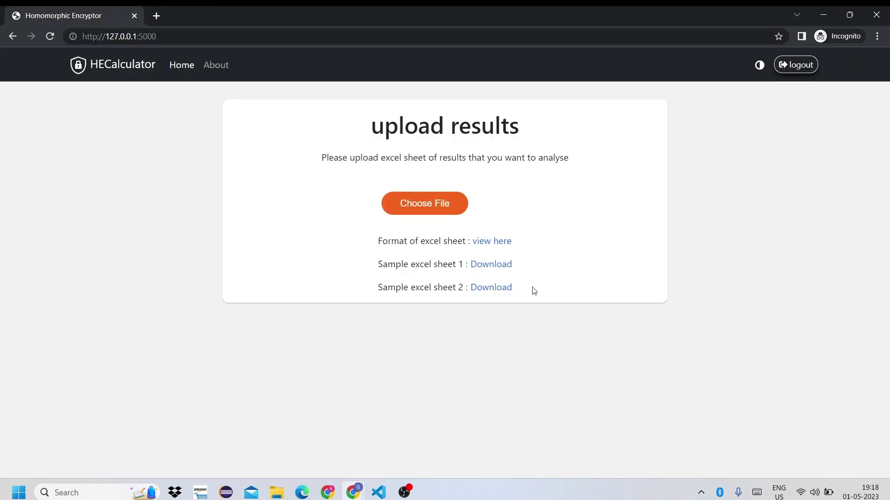
left_click(495, 245)
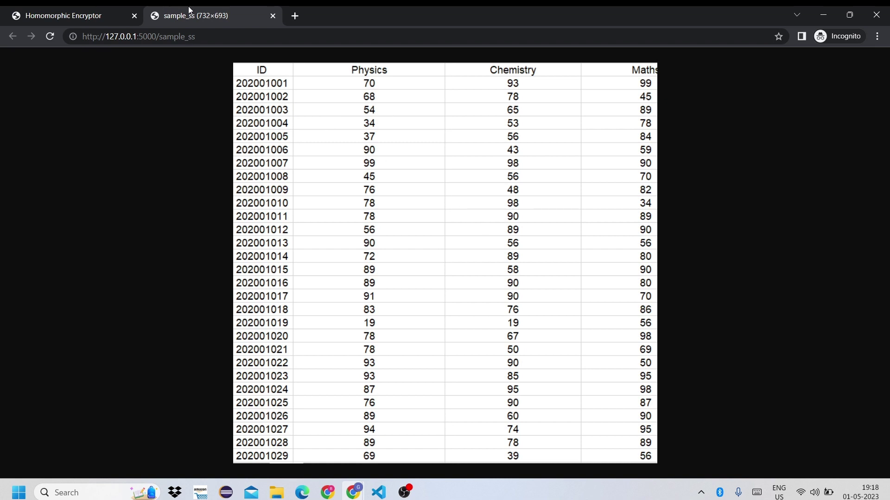
left_click(273, 16)
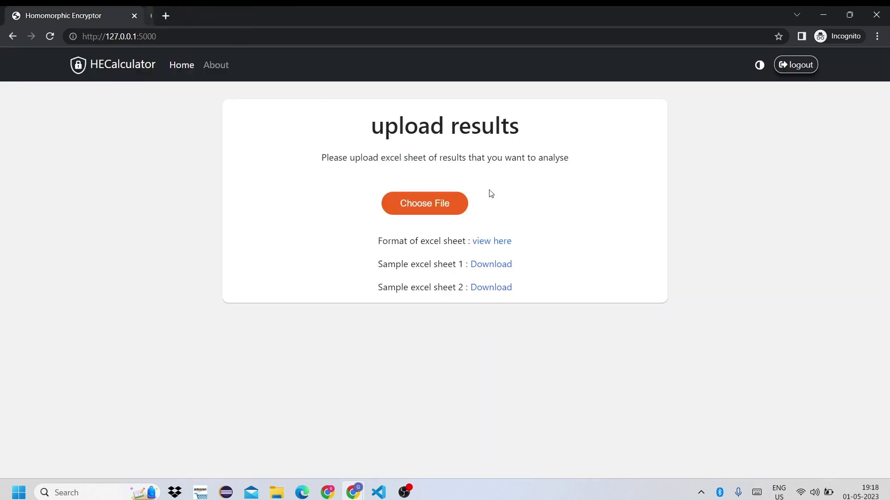
Download sample sheet 1, inspect its marks in Excel, and close it
left_click(505, 267)
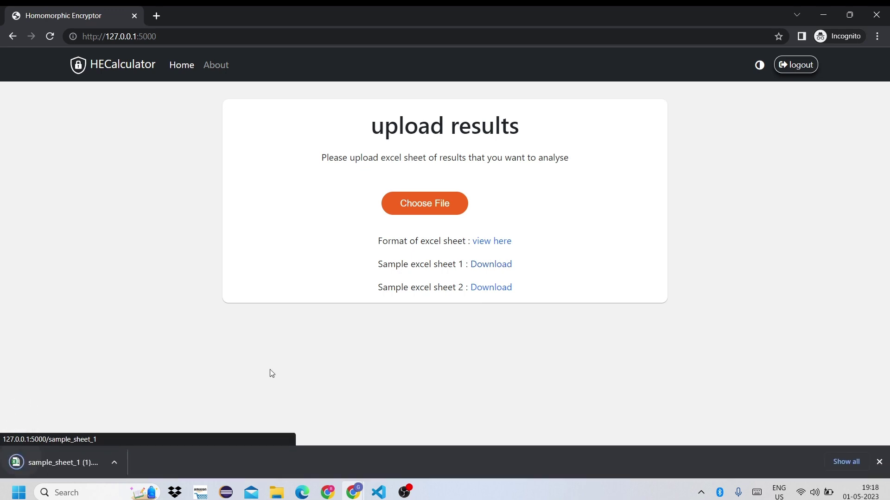
left_click(54, 465)
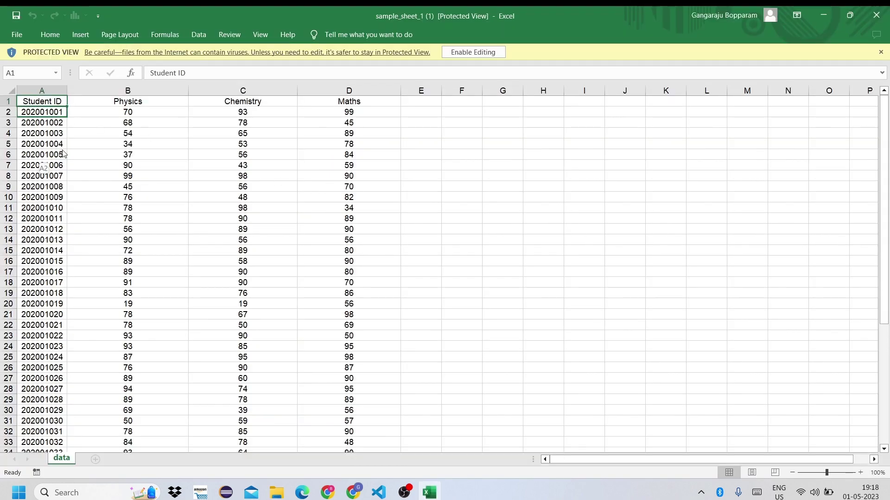
left_click(128, 335)
left_click(349, 229)
left_click(876, 15)
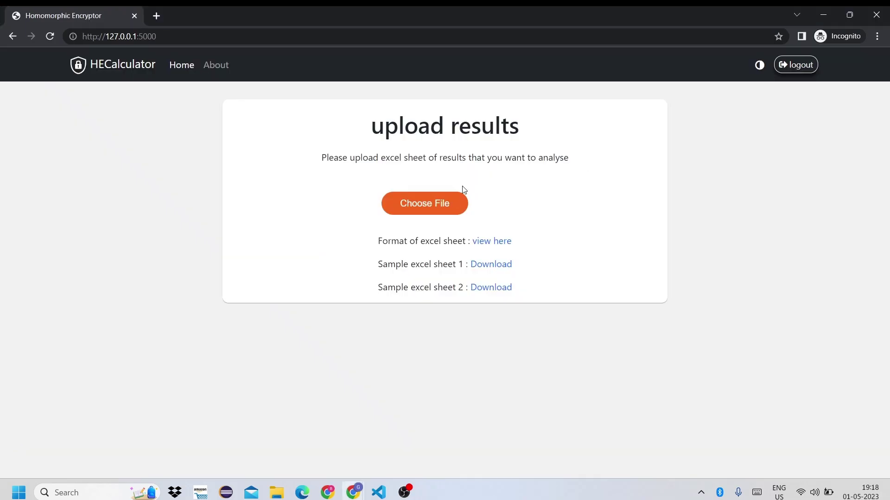
Upload sample_sheet_1 (1) from the Downloads folder
left_click(450, 204)
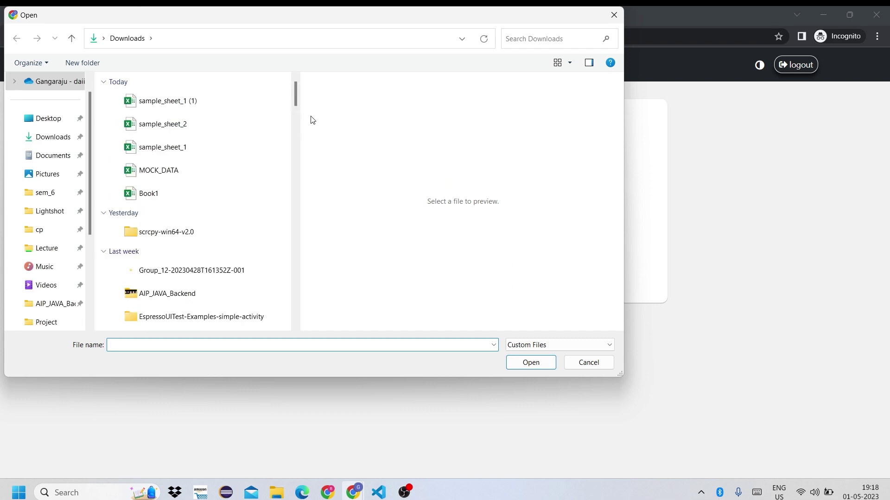
left_click_drag(216, 120, 193, 110)
double_click(194, 105)
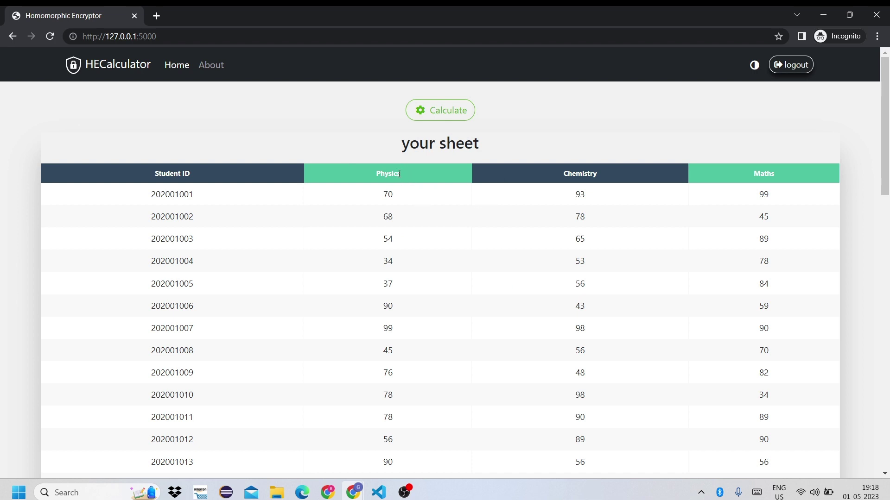
Calculate and review subject averages (Maths 76.72, Chemistry 73.4, Physics 70.48) and student grades
left_click(432, 116)
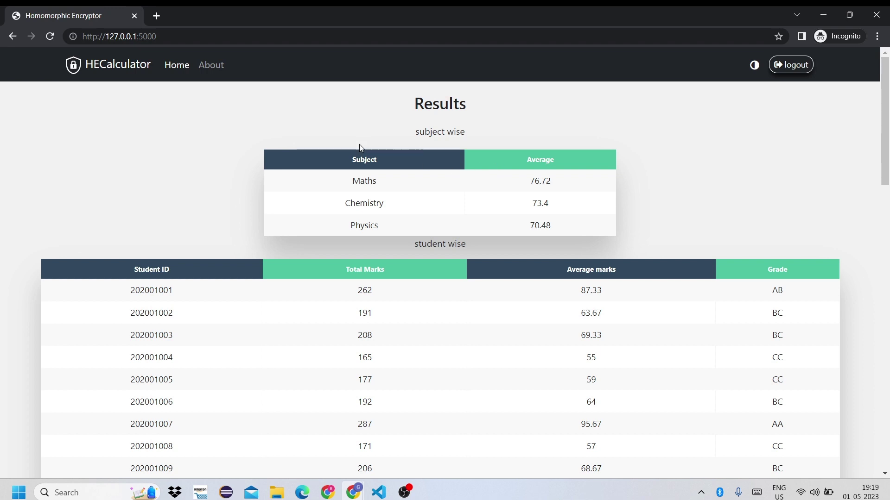
left_click_drag(376, 183, 553, 227)
left_click(607, 237)
scroll(607, 238, "down", 4)
scroll(530, 246, "up", 3)
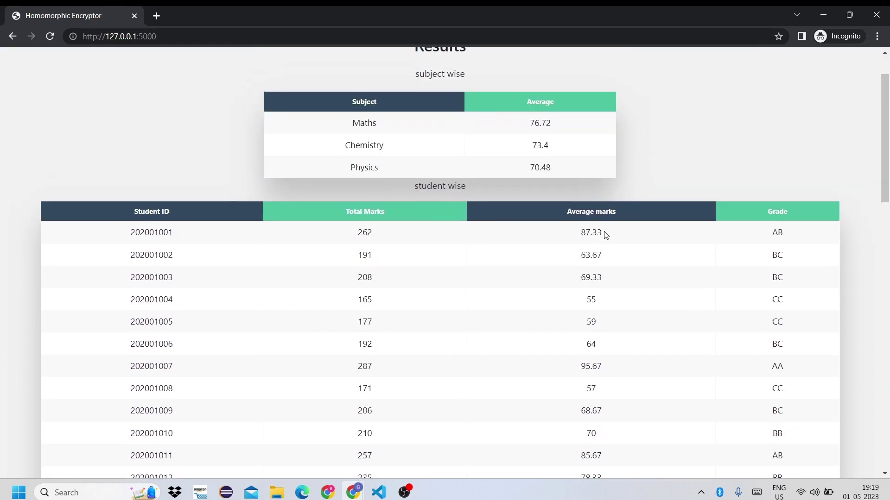
scroll(817, 248, "down", 20)
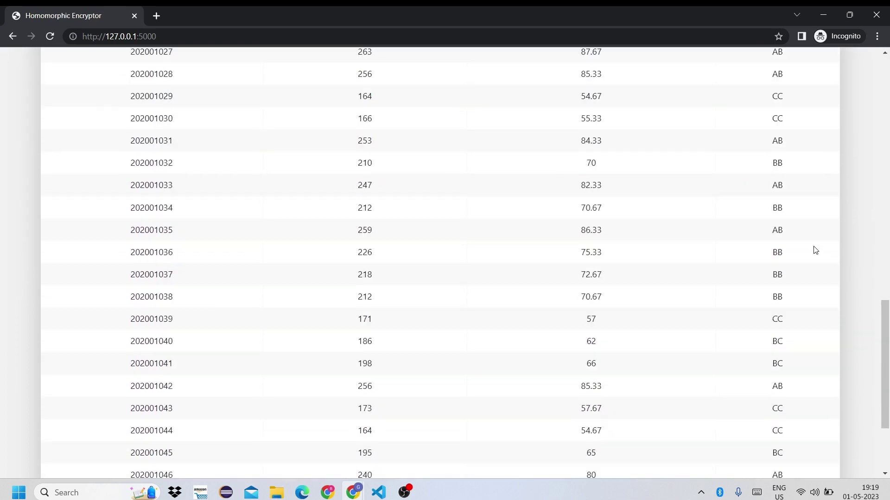
scroll(814, 250, "up", 20)
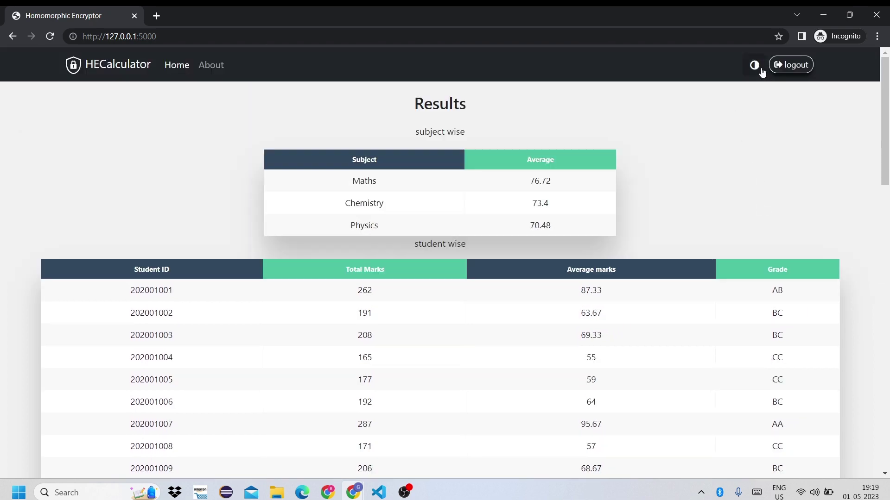
Toggle the theme to dark and back, open About, and highlight the website explanation
left_click(760, 68)
left_click(761, 69)
left_click(207, 72)
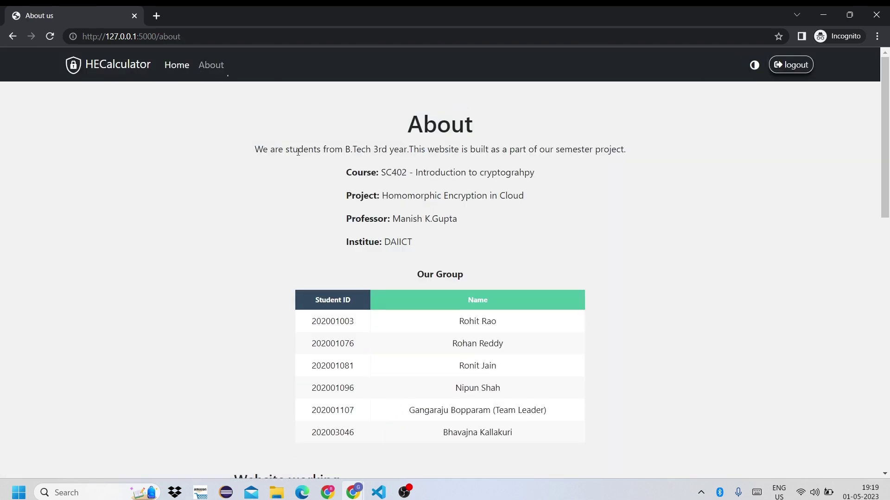
scroll(260, 165, "down", 7)
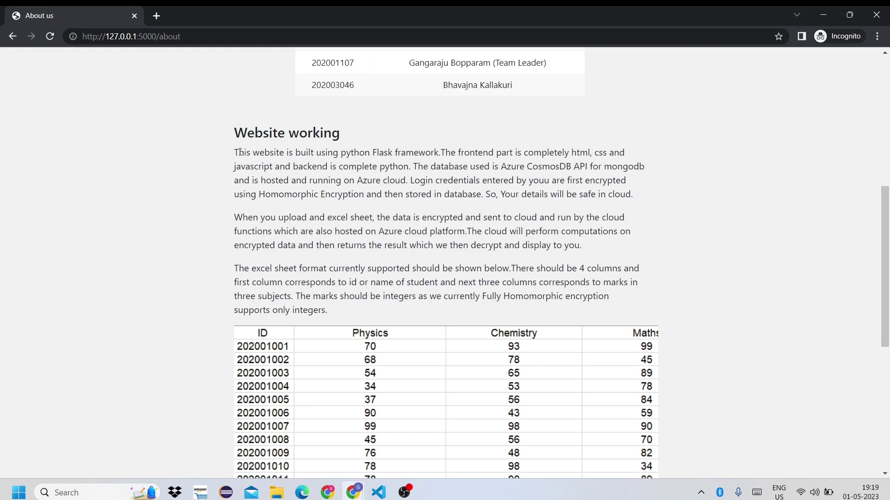
left_click_drag(237, 152, 582, 250)
left_click(538, 273)
Highlight the group table rows on the About page, then bring up the other browser window
scroll(538, 273, "down", 7)
scroll(528, 242, "up", 13)
scroll(515, 298, "down", 2)
left_click_drag(377, 224, 593, 345)
left_click(516, 376)
mouse_move(356, 483)
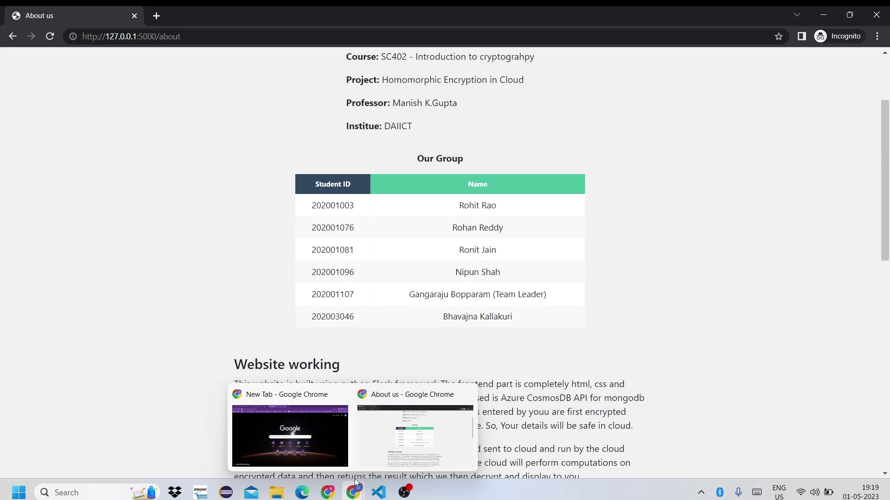
left_click(331, 454)
Open the FHE_Addition function overview in FHEProjectAzureCrypto, then return to Visual Studio Code
left_click(107, 14)
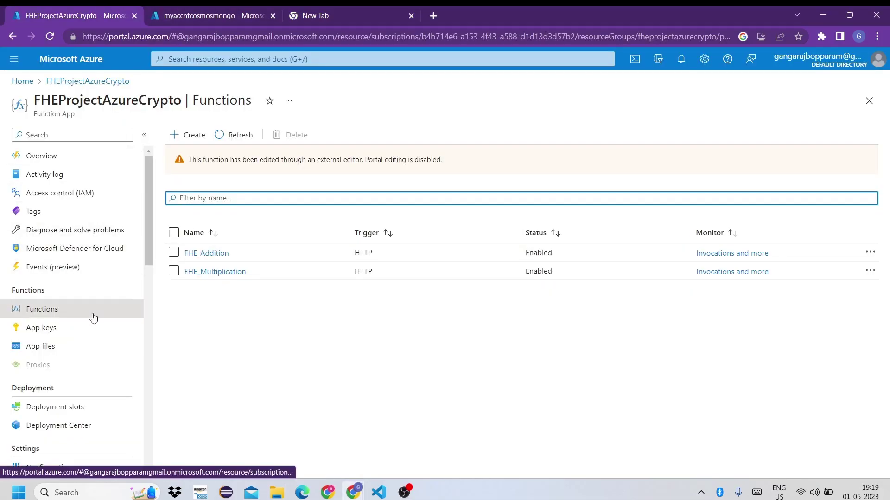
left_click(214, 254)
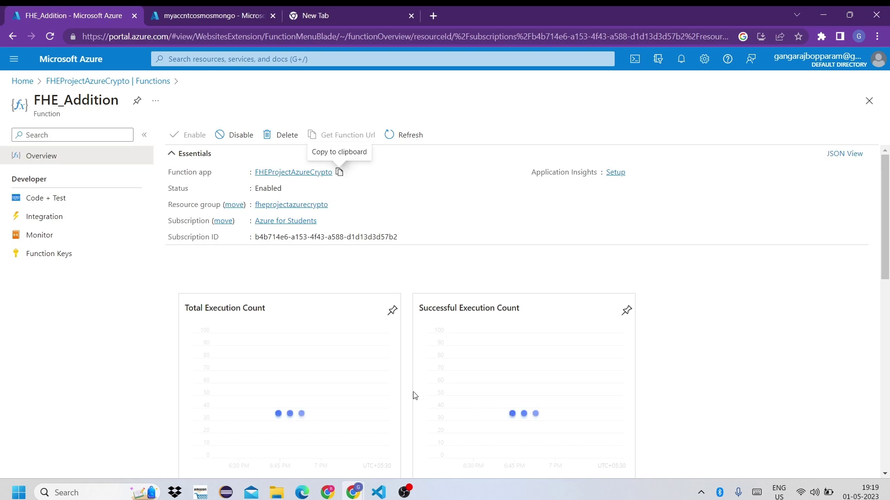
left_click(378, 492)
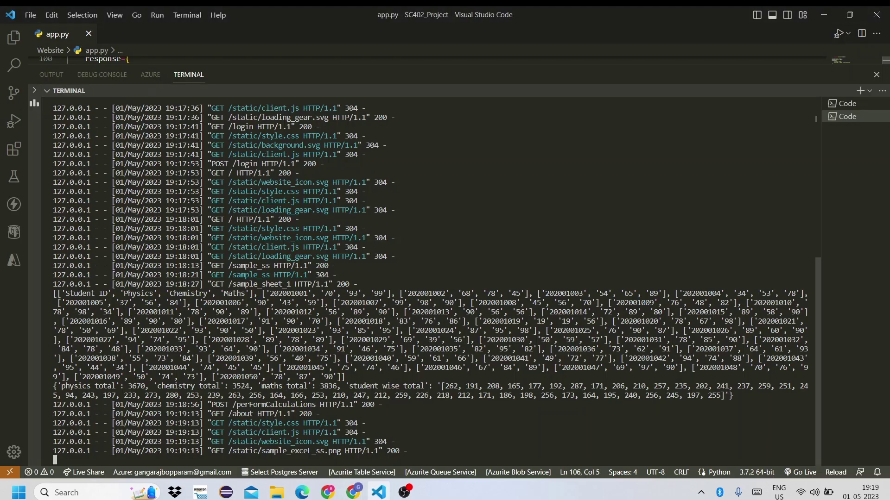
Hide the terminal and open function_app.py from the CloudFunctions folder
key("ctrl+j")
left_click(14, 38)
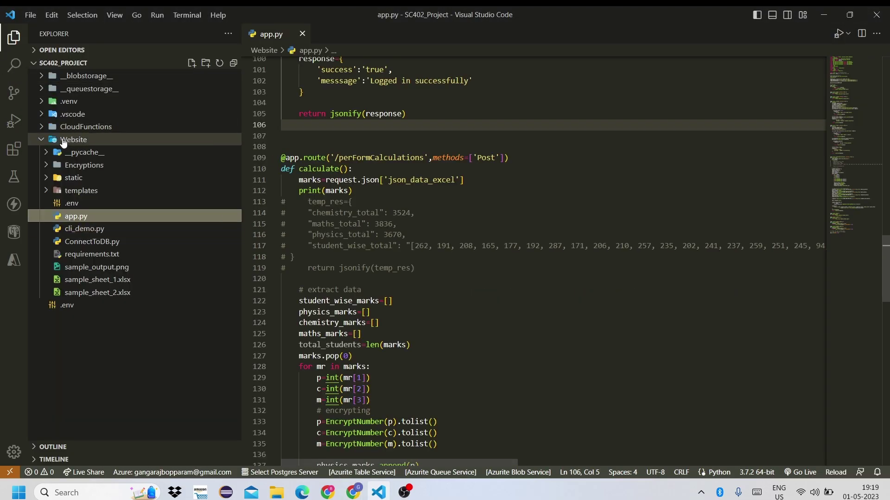
left_click(86, 126)
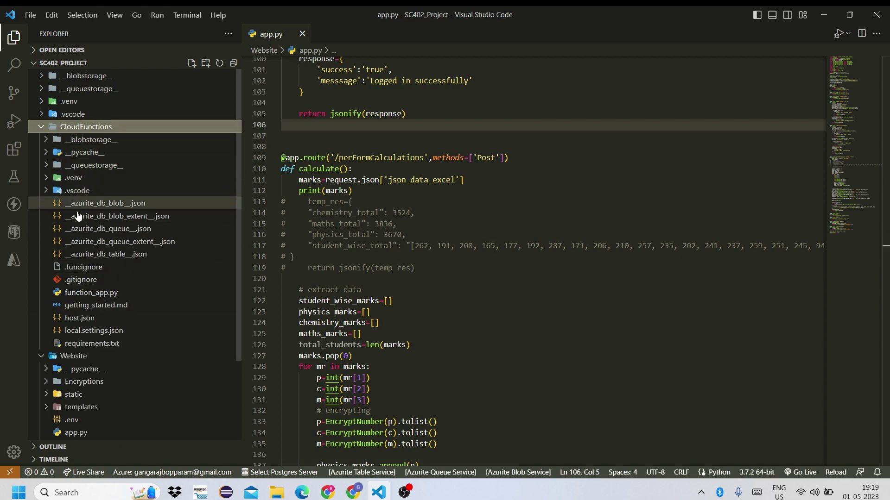
double_click(88, 292)
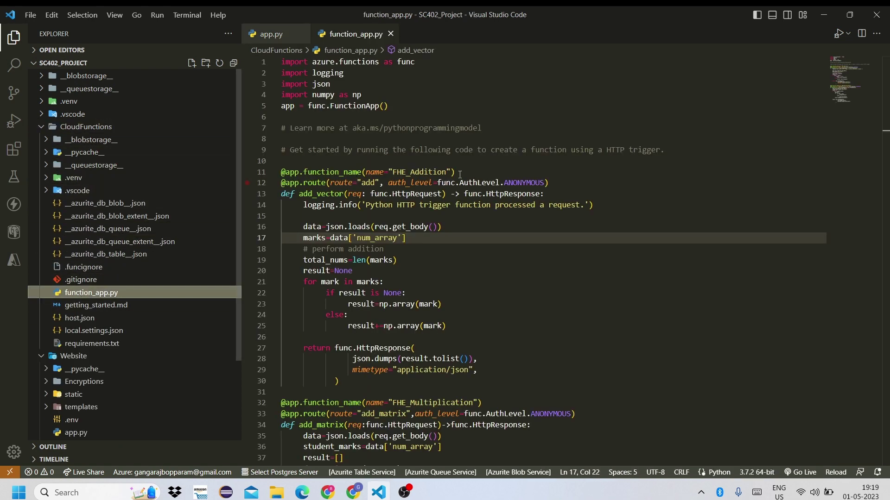
Hide the file tree to show the FHE_Addition and FHE_Multiplication code full width
left_click(460, 173)
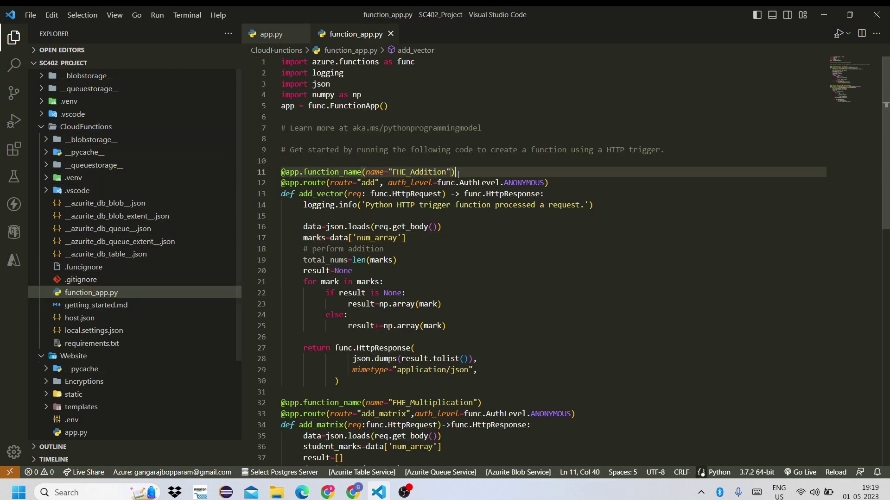
left_click(12, 39)
left_click(139, 139)
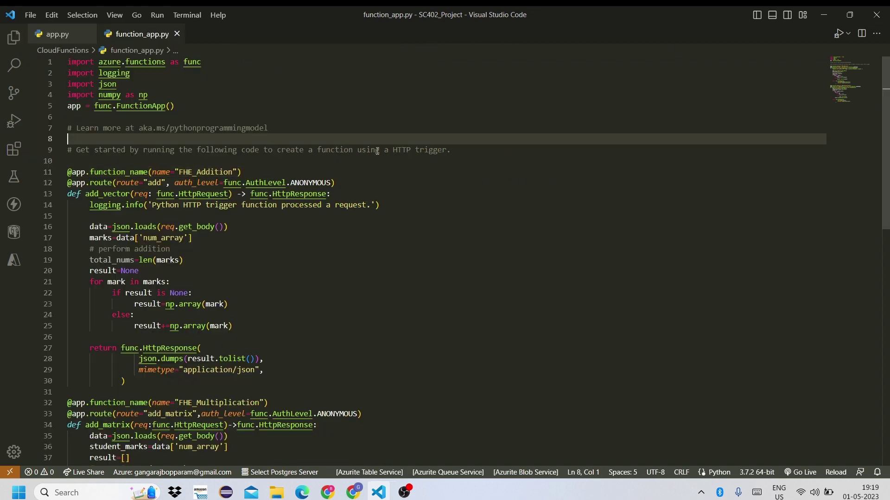
Minimize VS Code and open the first document in FHE_Project's Users collection
left_click(825, 17)
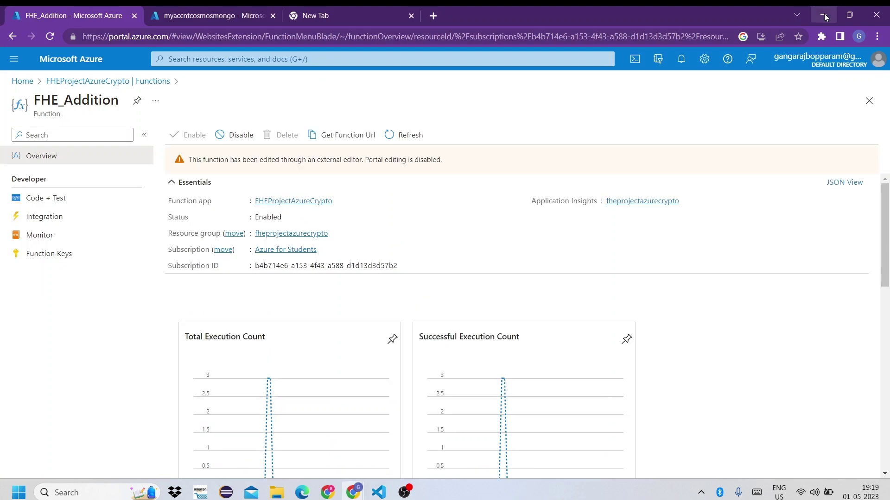
left_click(227, 14)
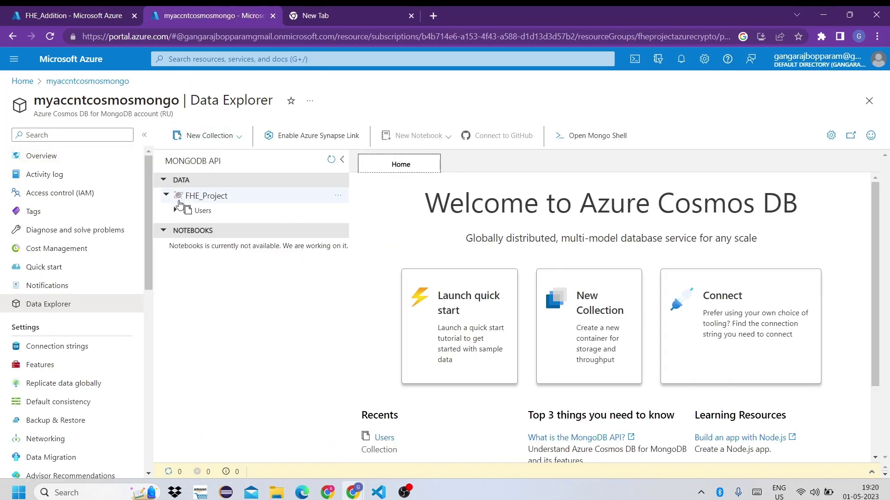
left_click(176, 210)
left_click(196, 226)
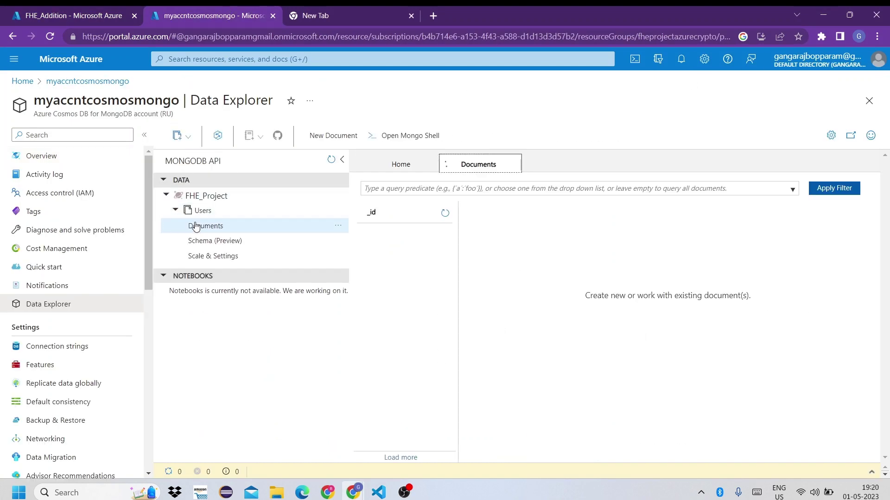
left_click(442, 213)
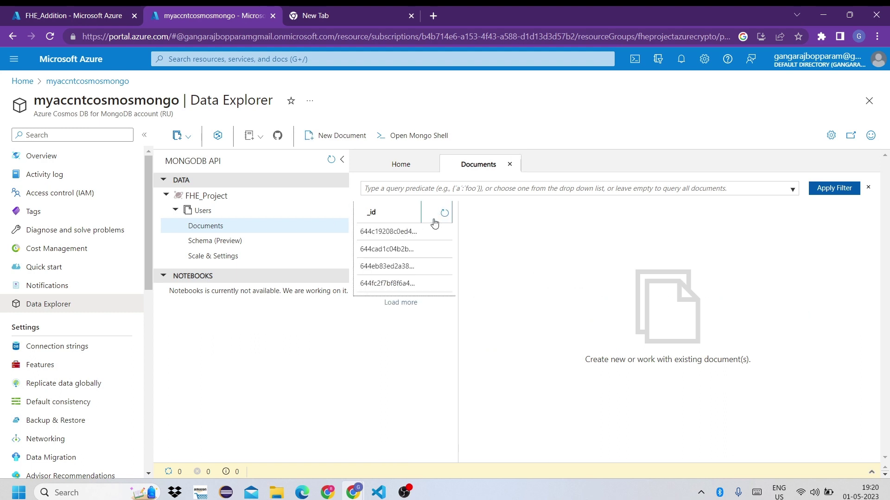
left_click(413, 232)
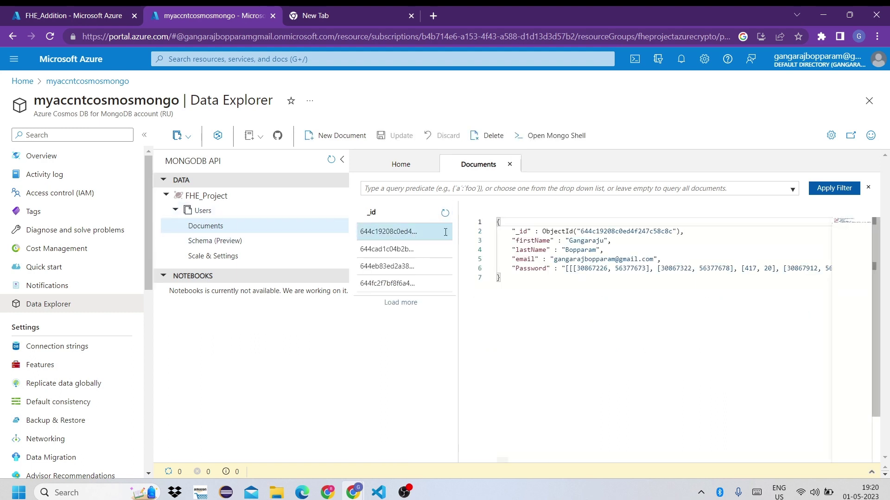
Highlight and scroll through the document's encrypted password number pairs
left_click_drag(564, 270, 816, 269)
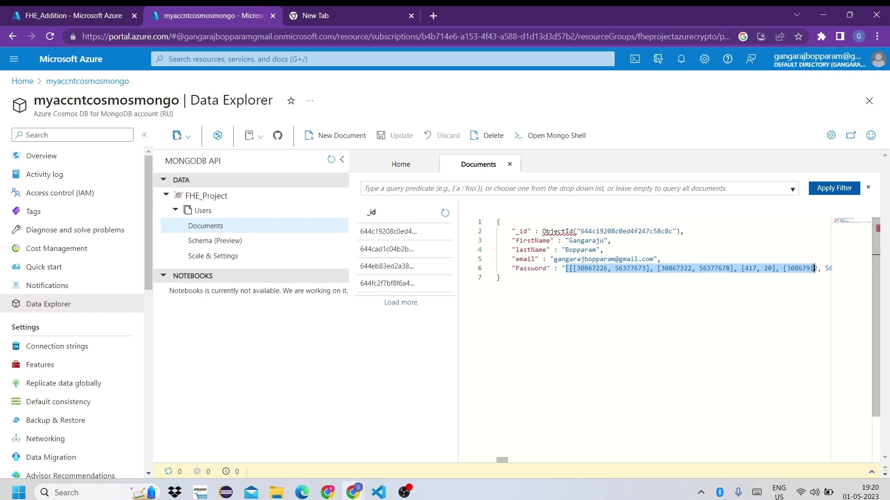
left_click(690, 270)
scroll(691, 270, "right", 5)
scroll(691, 270, "right", 10)
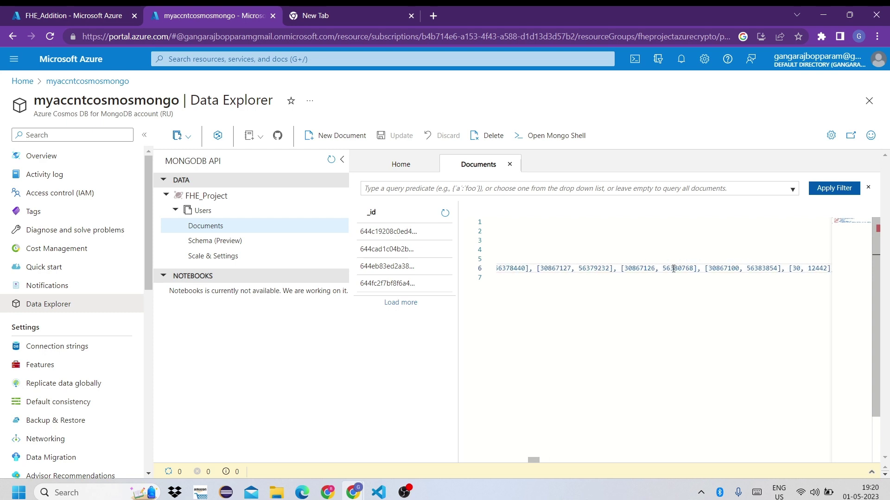
scroll(673, 268, "left", 15)
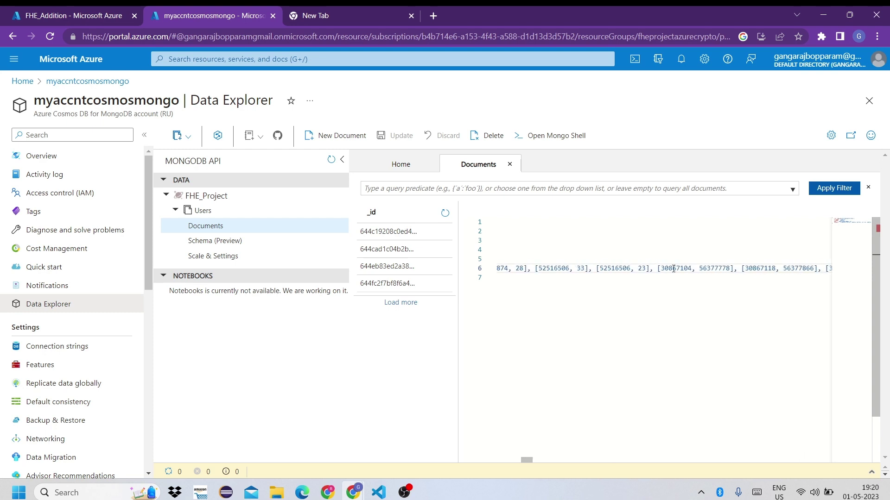